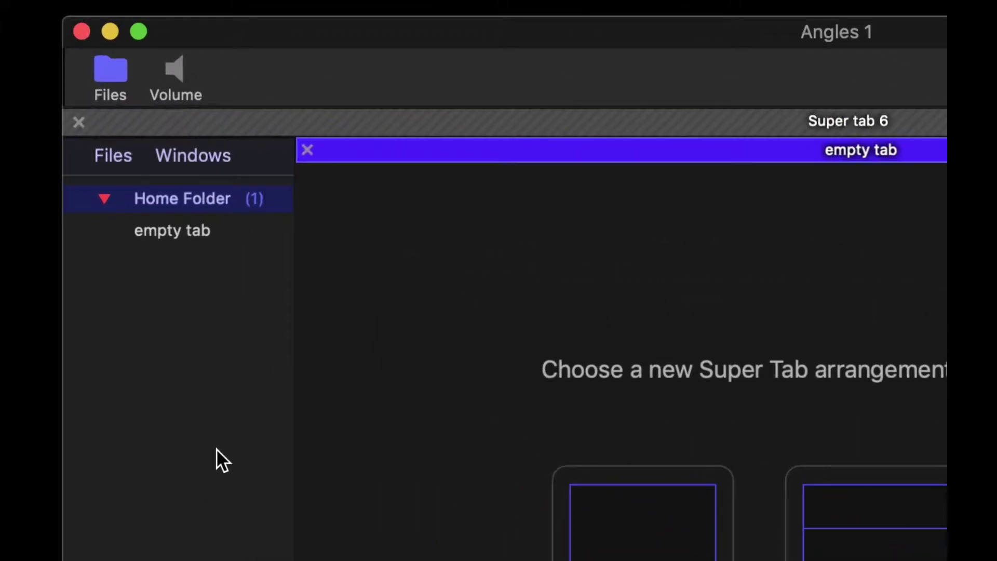
# - Create a new sidebar folder named Demo
pyautogui.rightClick(217, 448)
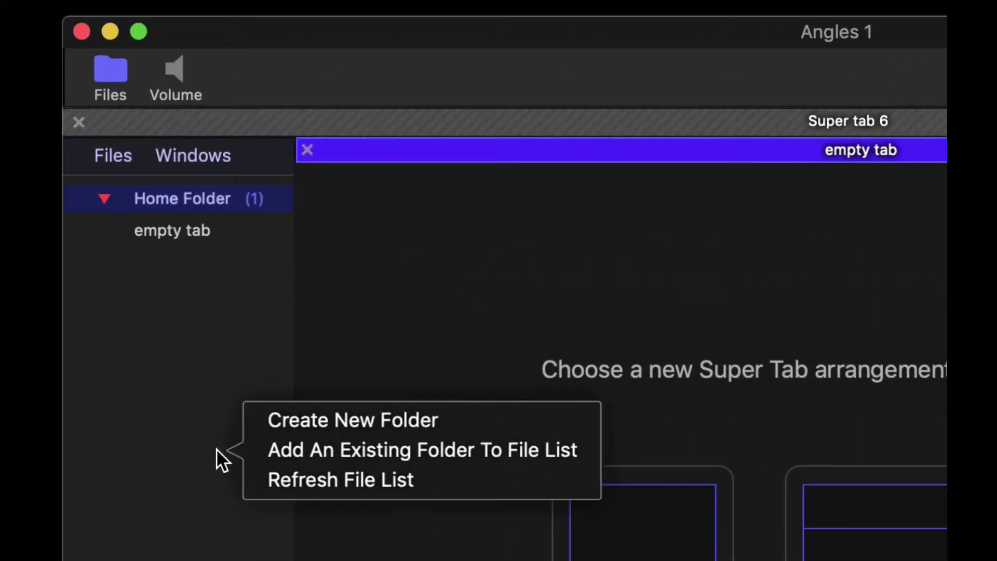
pyautogui.click(344, 425)
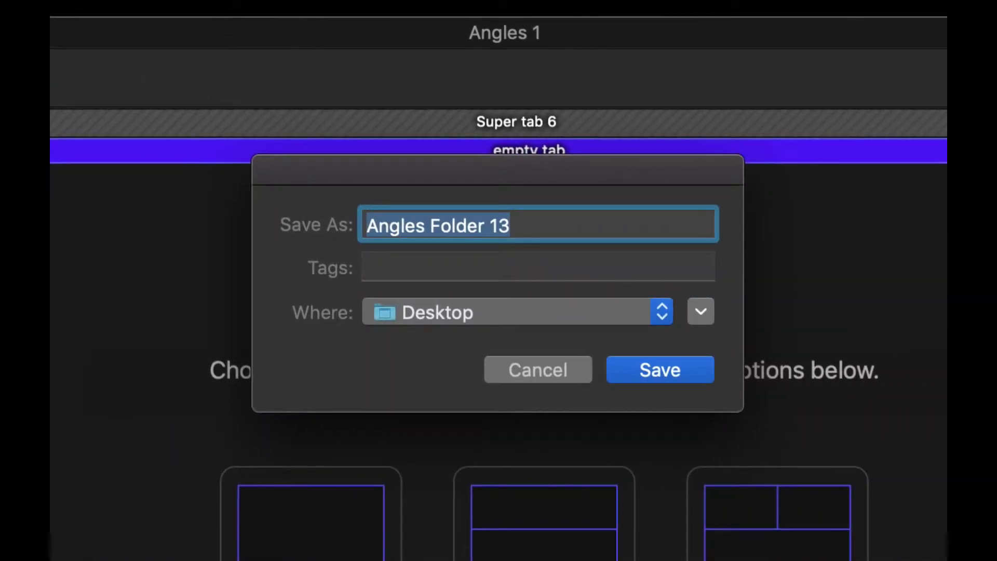
pyautogui.write('Demo')
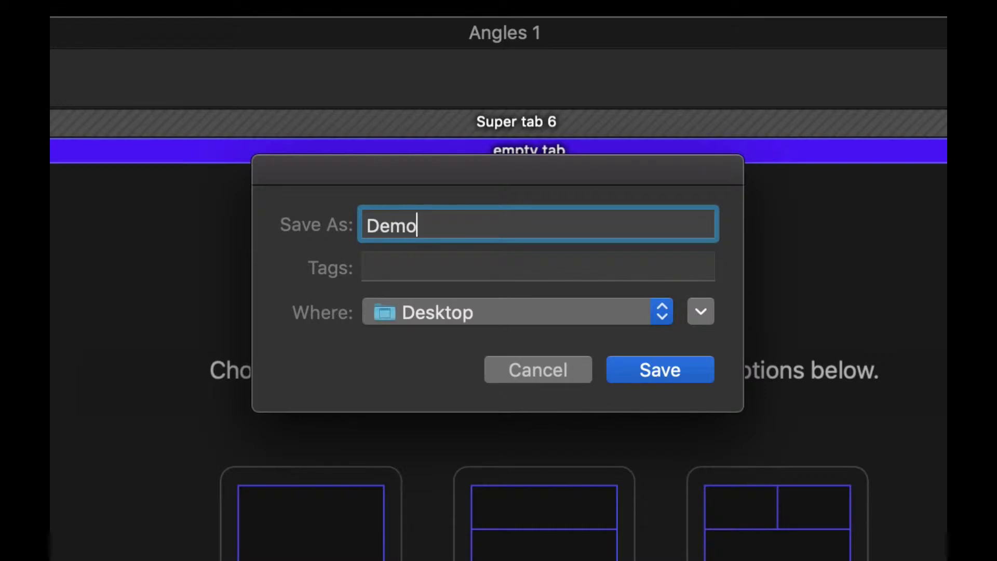
pyautogui.press('Return')
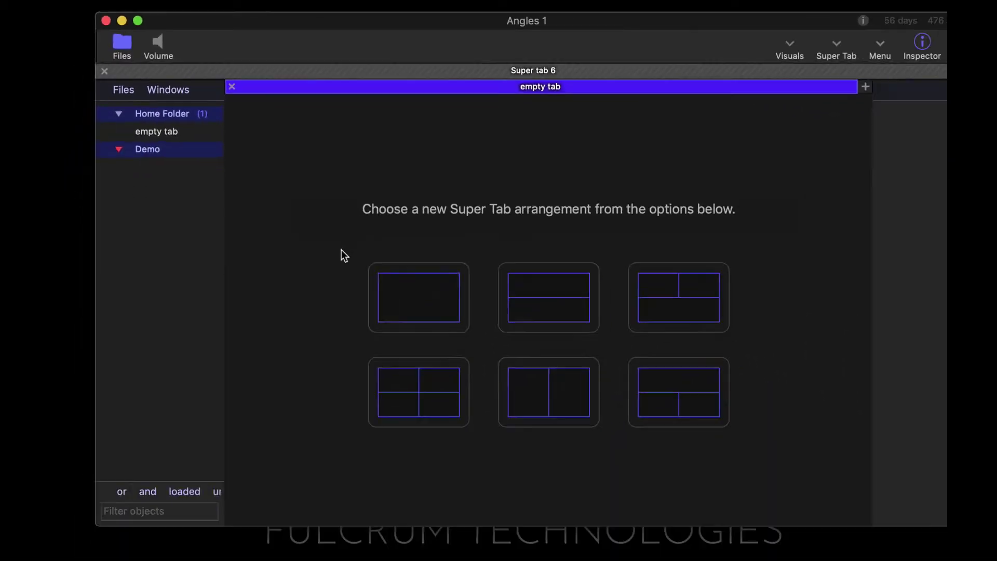
# - Split tab 6 into two stacked panes holding Collection 6 above timeline 6
pyautogui.click(532, 293)
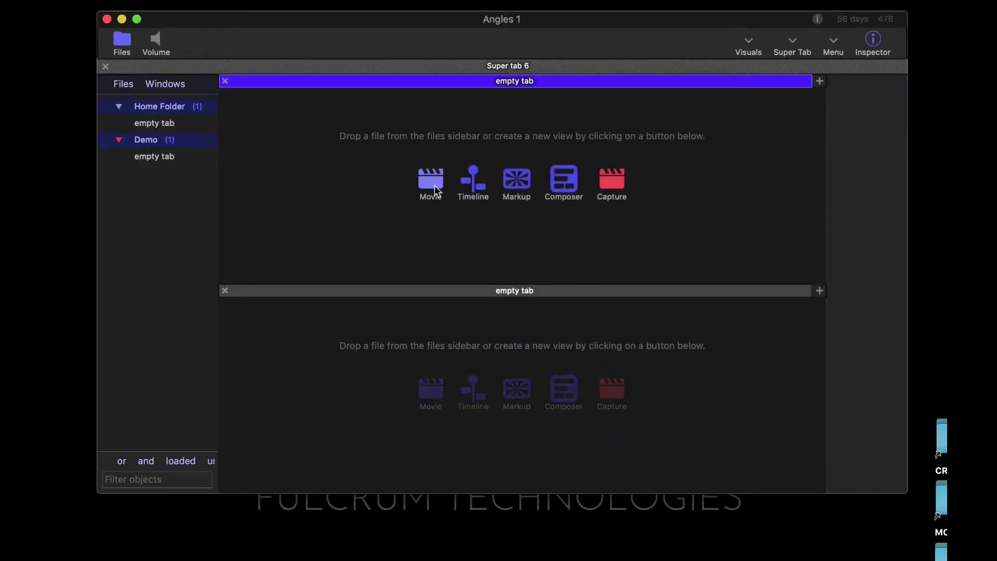
pyautogui.click(432, 185)
pyautogui.click(473, 388)
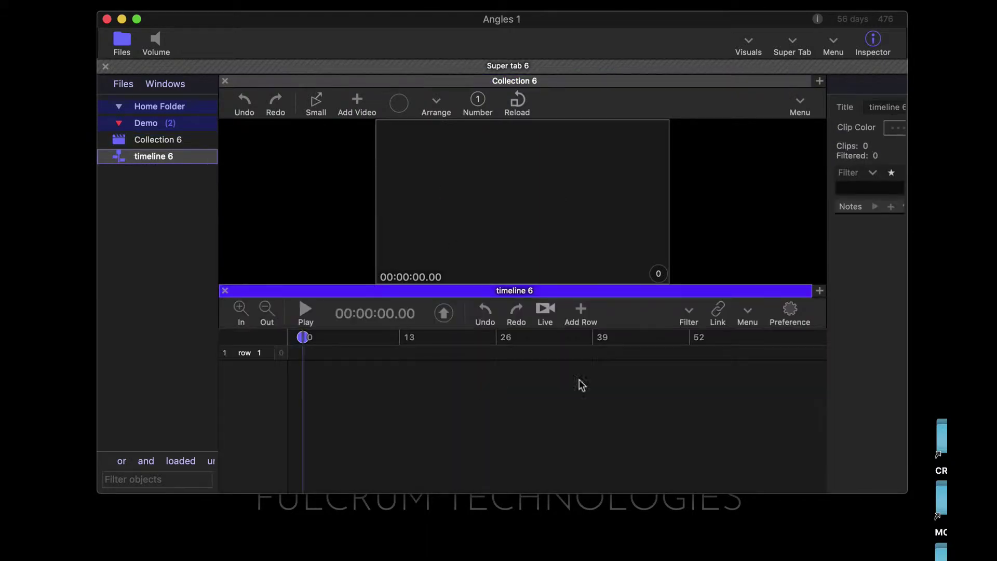
# - Add CRYvMUN.mp4 from the CRYvMUN footage folder as the collection's first angle
pyautogui.doubleClick(941, 436)
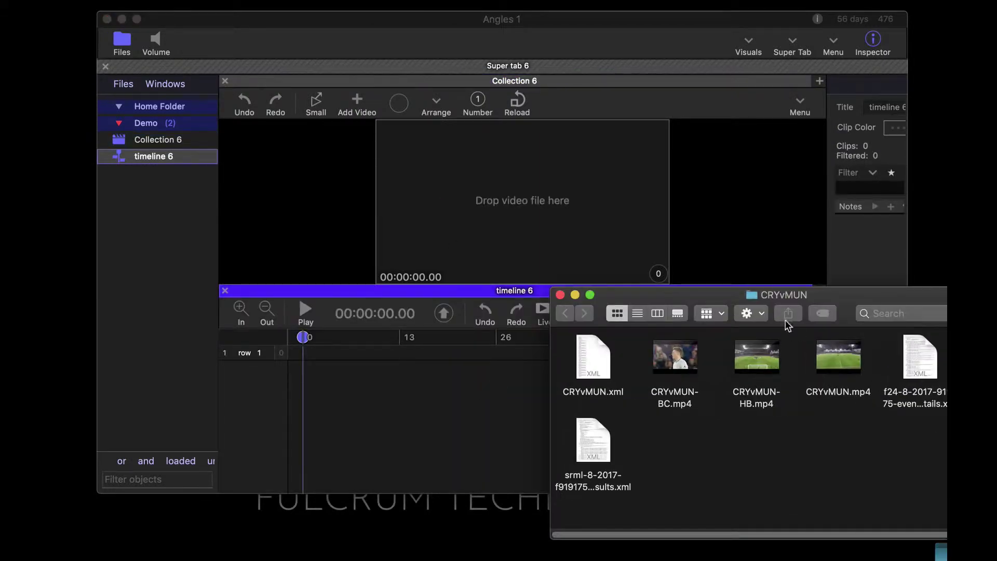
pyautogui.moveTo(854, 301); pyautogui.dragTo(856, 336)
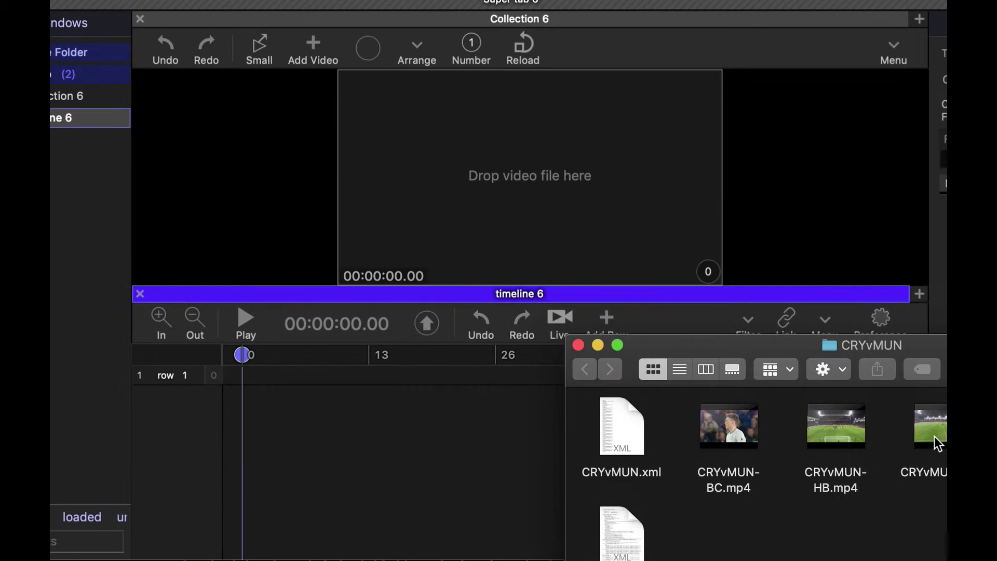
pyautogui.moveTo(831, 399); pyautogui.dragTo(499, 198)
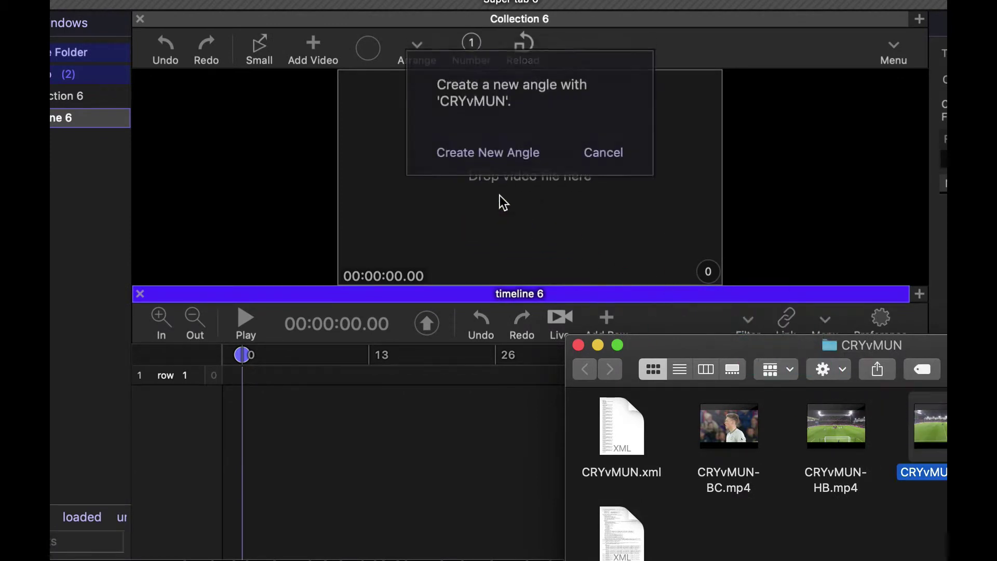
pyautogui.click(491, 165)
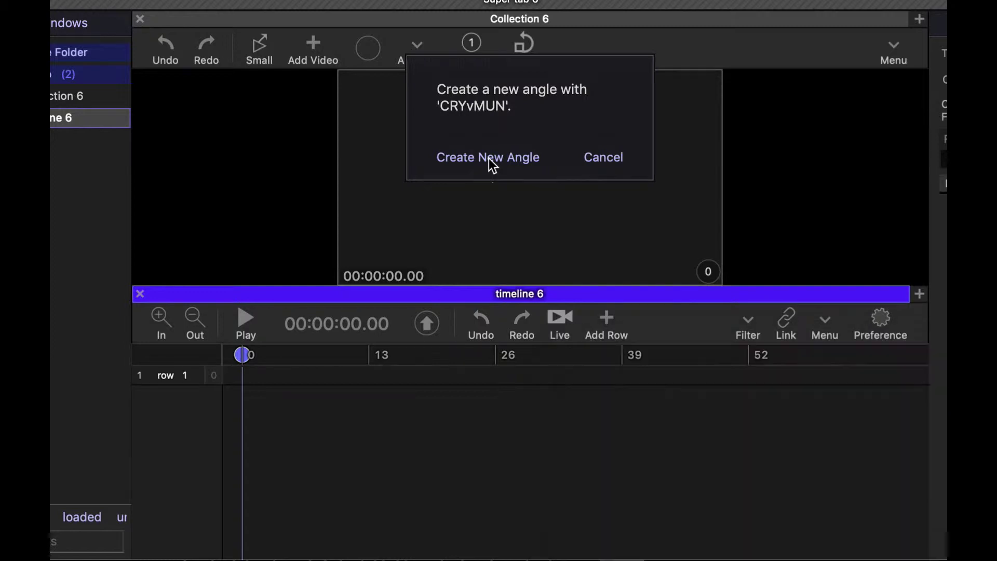
pyautogui.click(488, 158)
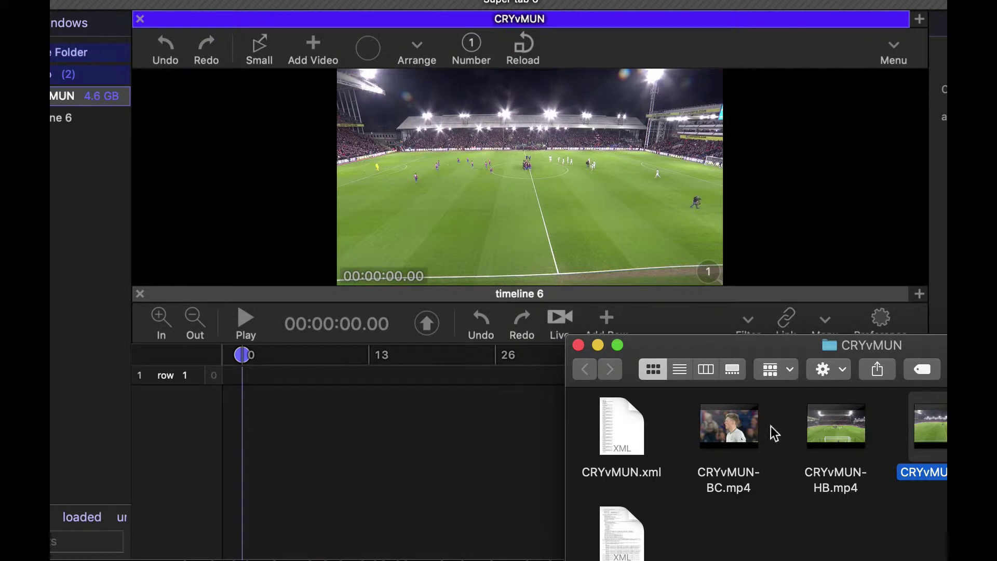
# - Add CRYvMUN-BC.mp4 to the collection as a separate new angle 2
pyautogui.click(740, 431)
pyautogui.moveTo(741, 431); pyautogui.dragTo(542, 156)
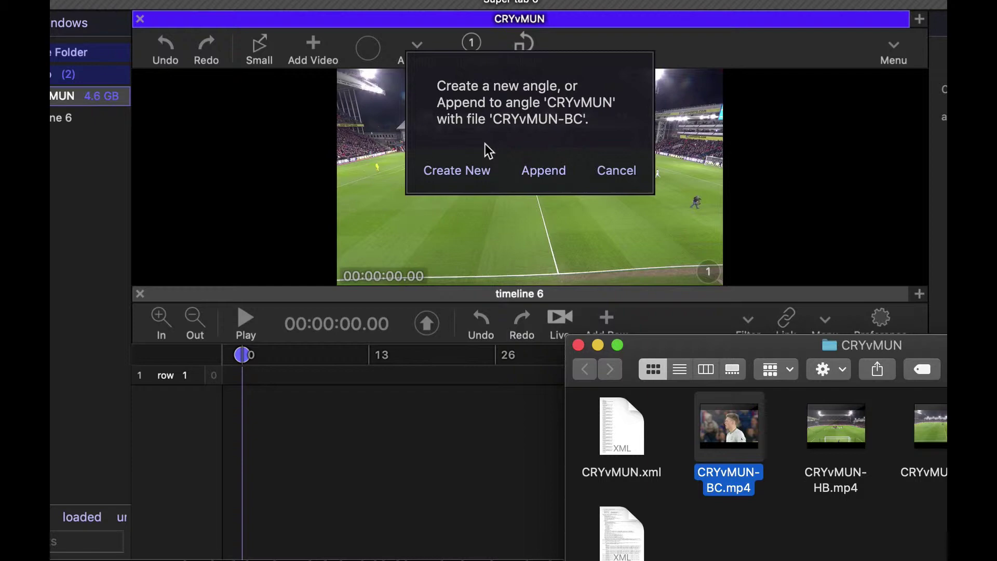
pyautogui.click(455, 173)
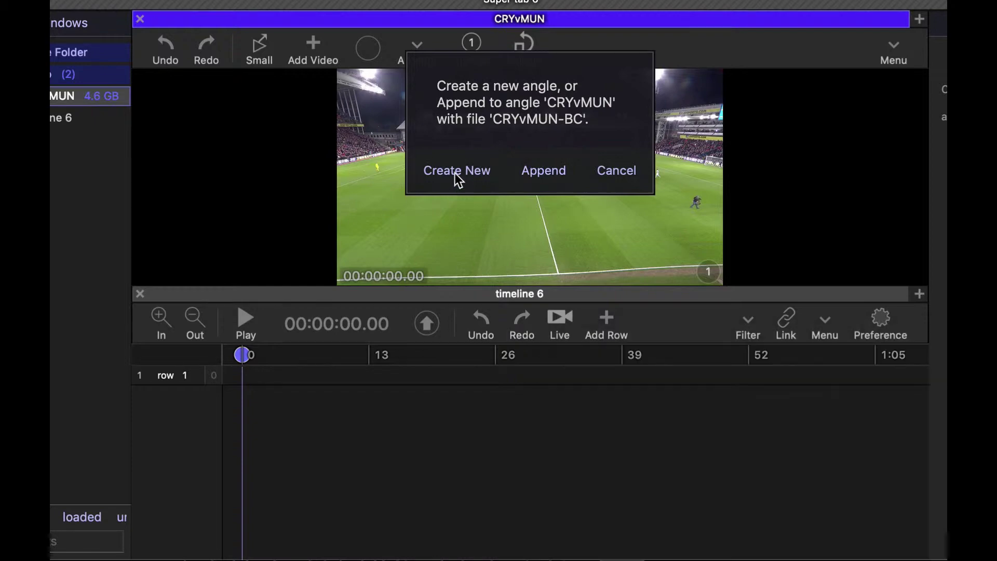
pyautogui.click(455, 173)
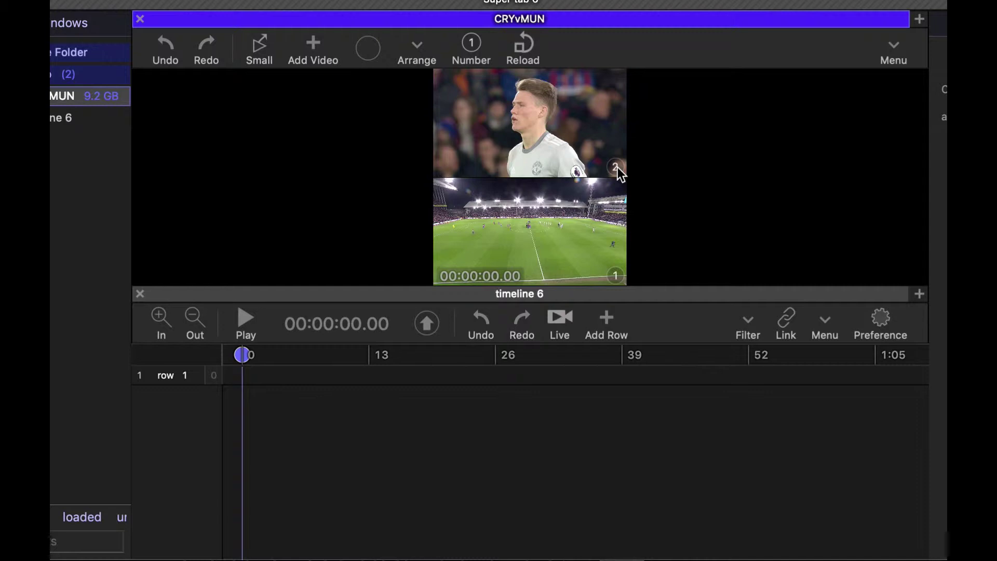
# - Preview angles 1 and 2 each alone, then return to the stacked view
pyautogui.click(618, 167)
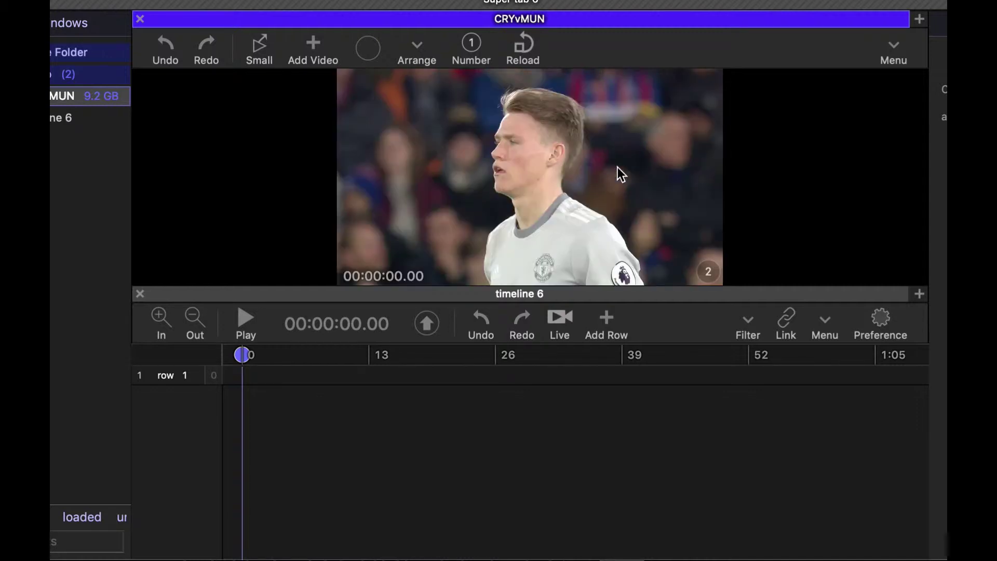
pyautogui.click(618, 168)
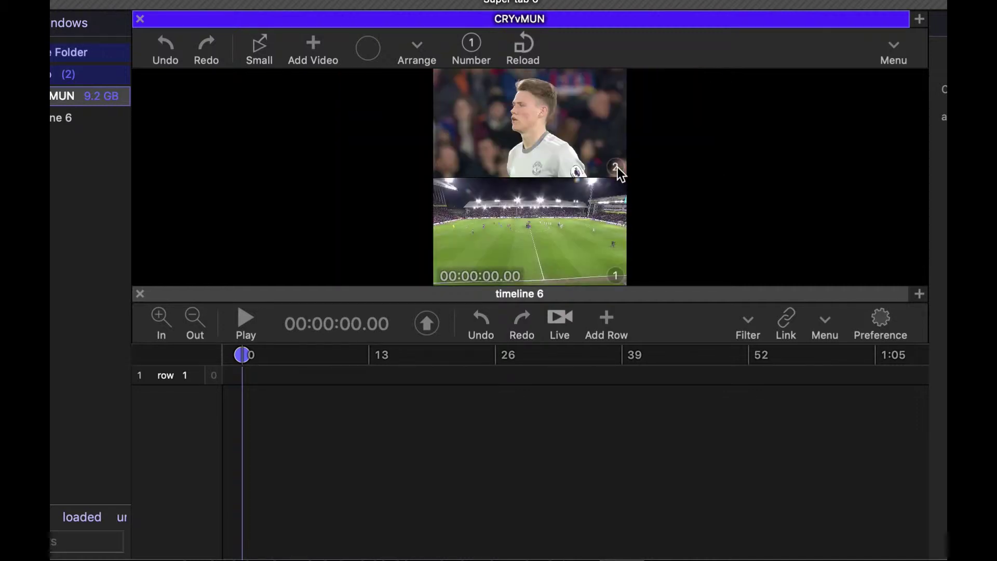
pyautogui.press('1')
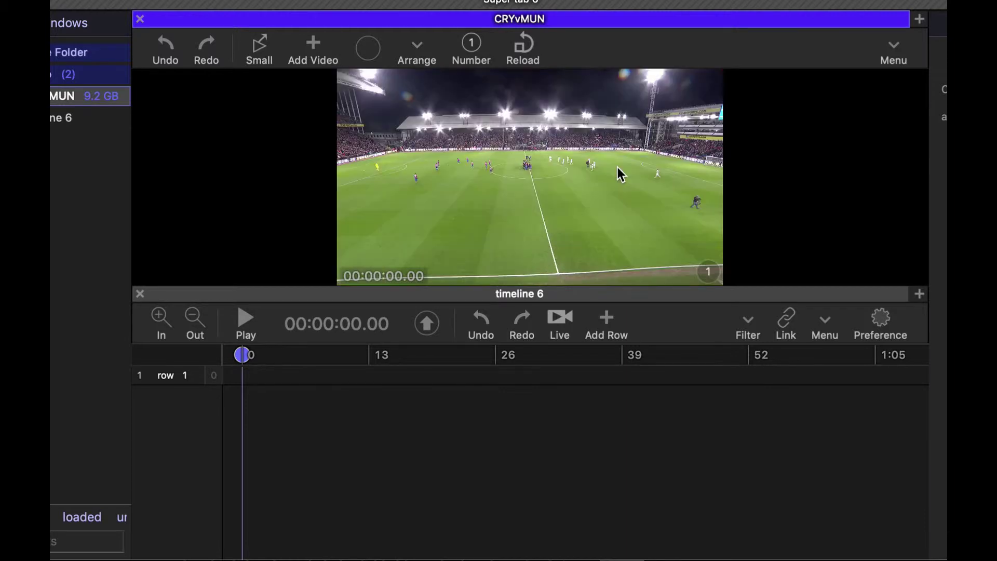
pyautogui.press('2')
pyautogui.press('1')
pyautogui.click(618, 167)
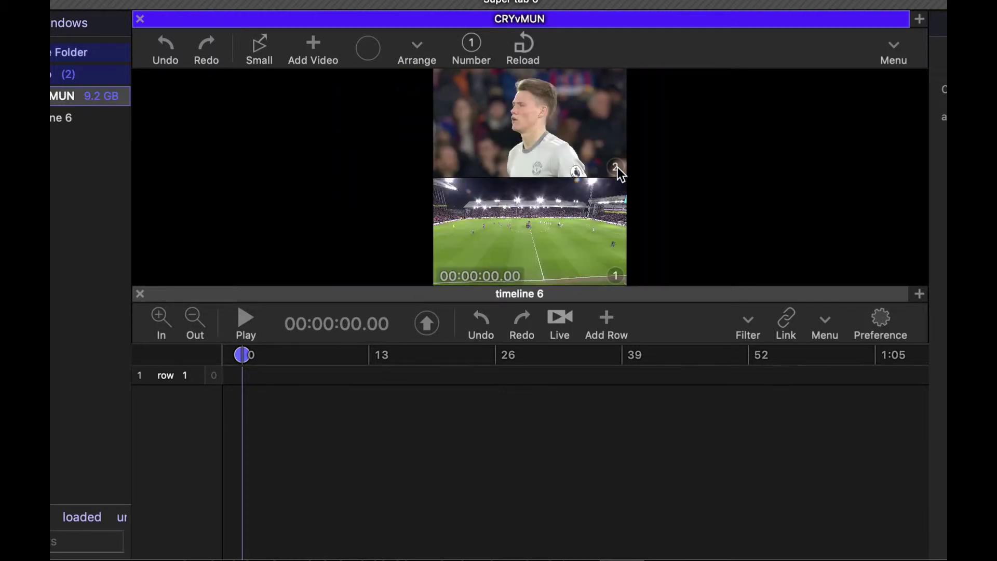
# - Add CRYvMUN-HB.mp4 from the footage folder as new angle 3
pyautogui.click(938, 408)
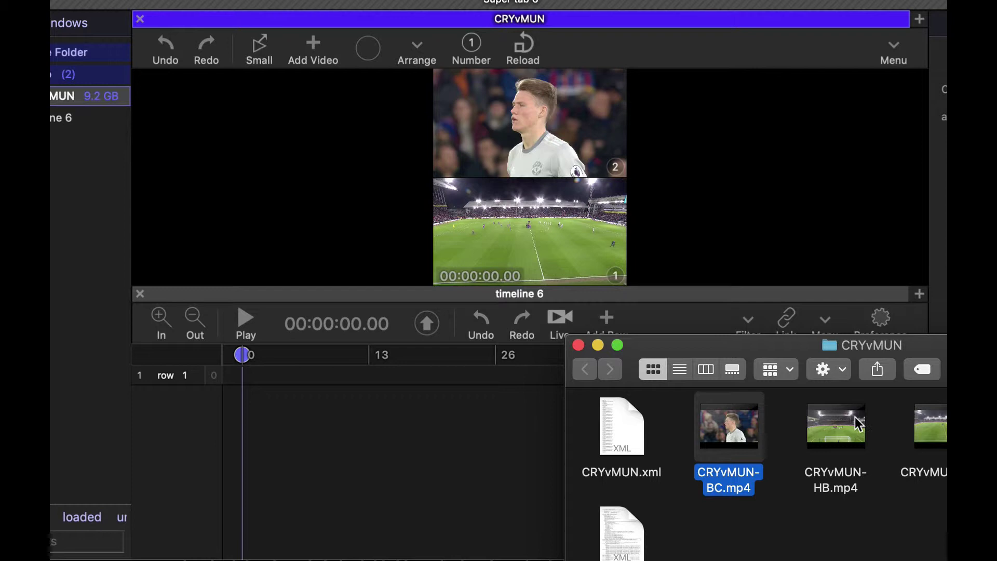
pyautogui.moveTo(837, 426); pyautogui.dragTo(728, 174)
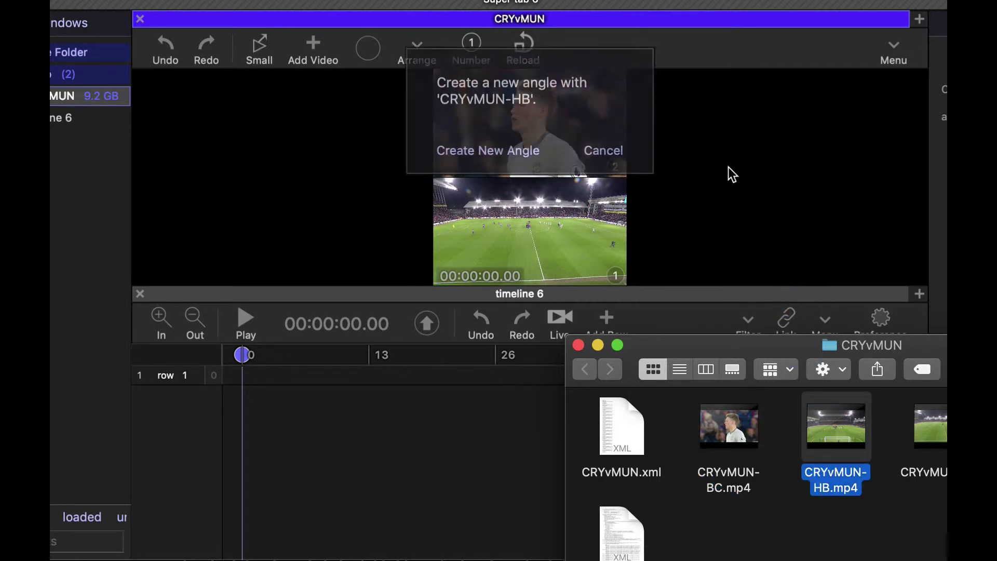
pyautogui.click(528, 156)
pyautogui.click(522, 157)
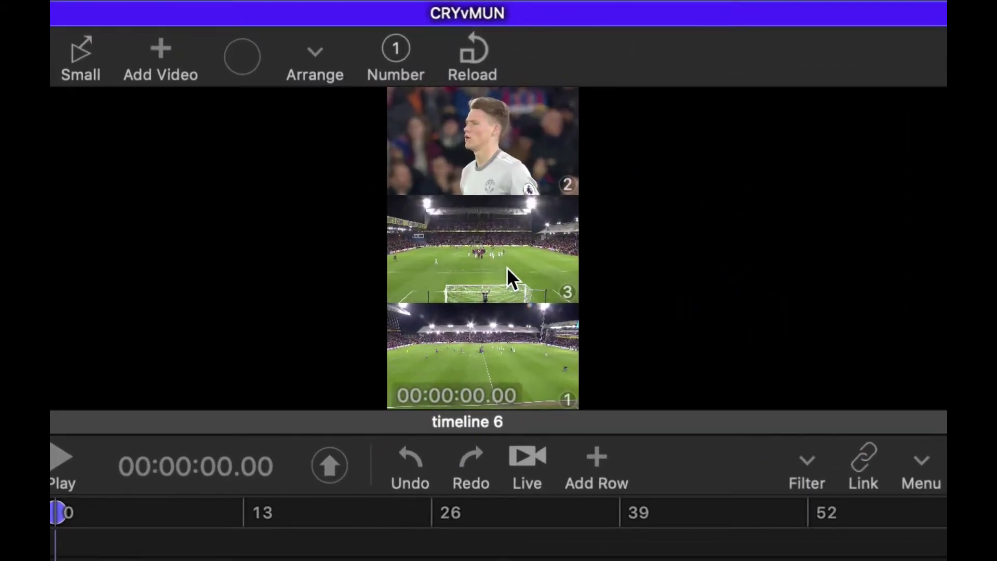
# - Arrange the angles side by side with angle 1 as the large main tile, and show the Arrange options
pyautogui.click(465, 367)
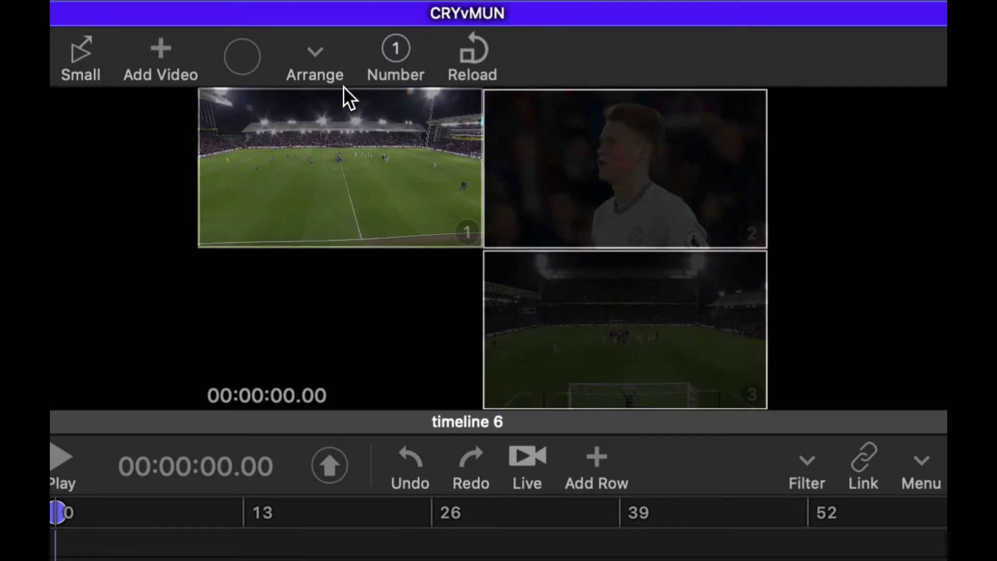
pyautogui.click(207, 241)
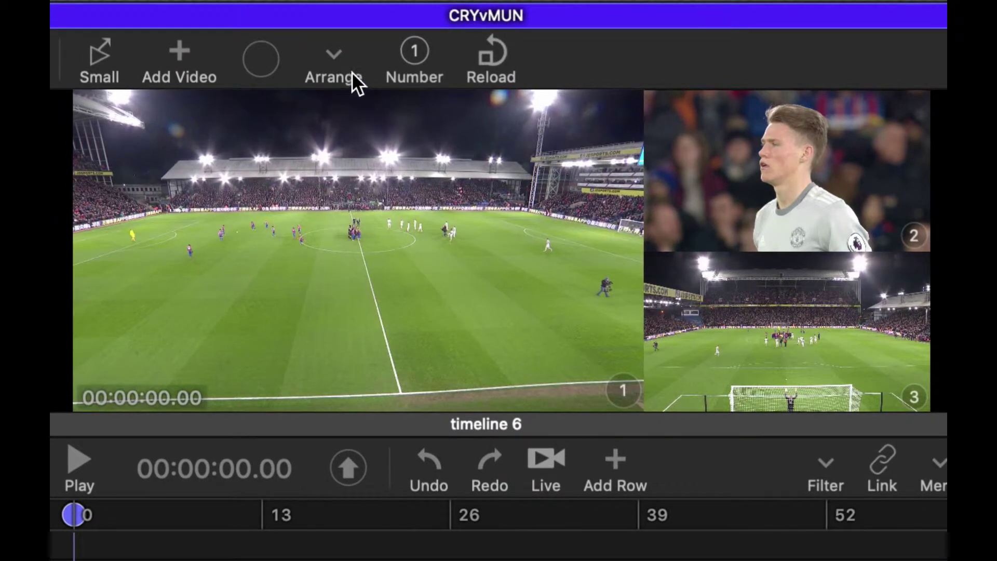
pyautogui.click(322, 65)
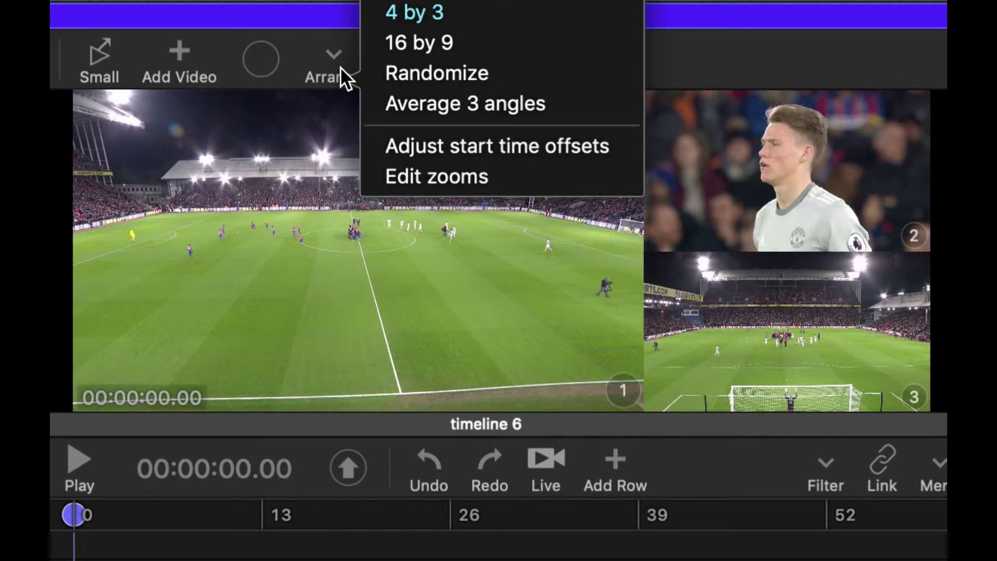
# - Turn on offset editing, enlarge the video tiles and scrub the timeline to 00:01:09.36
pyautogui.click(526, 146)
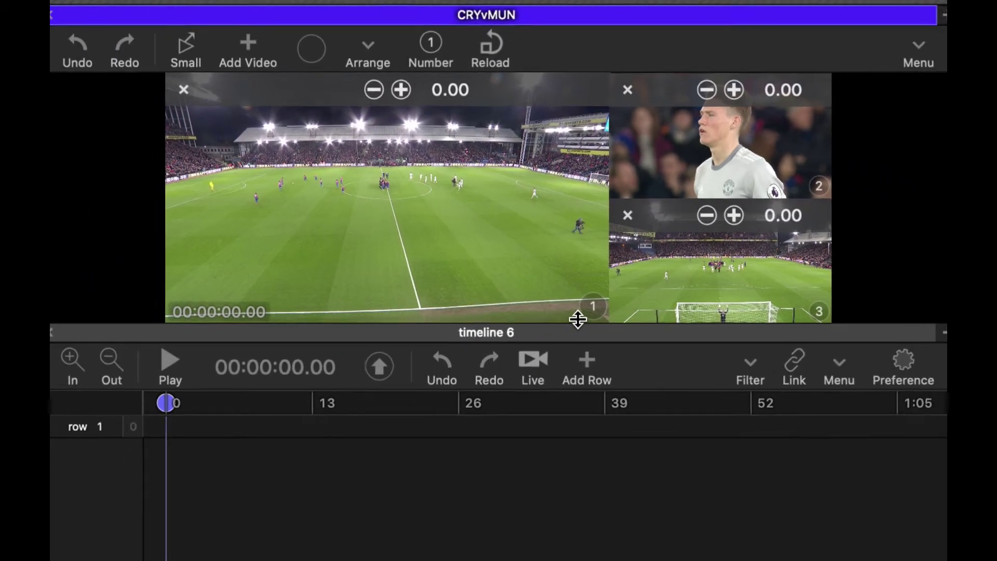
pyautogui.moveTo(577, 319); pyautogui.dragTo(578, 419)
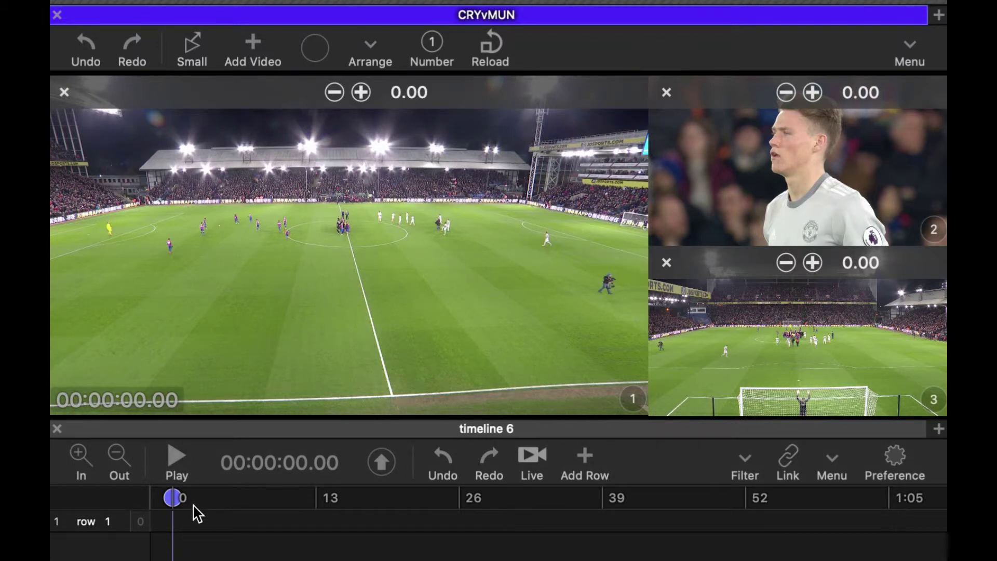
pyautogui.click(281, 499)
pyautogui.moveTo(298, 512); pyautogui.dragTo(897, 513)
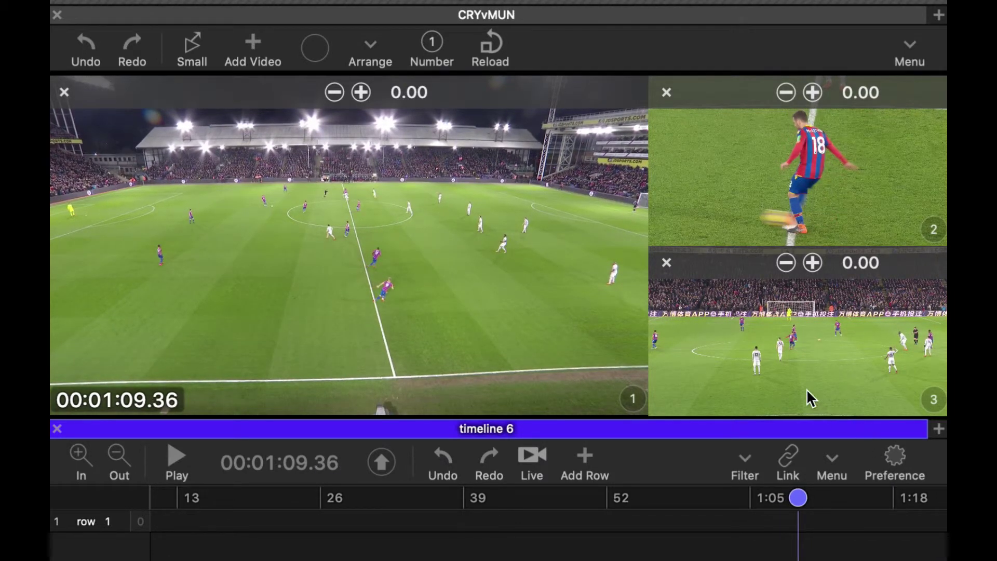
# - Zoom into angle 3 and pan its picture to follow the kick
pyautogui.scroll(3, 789, 341)
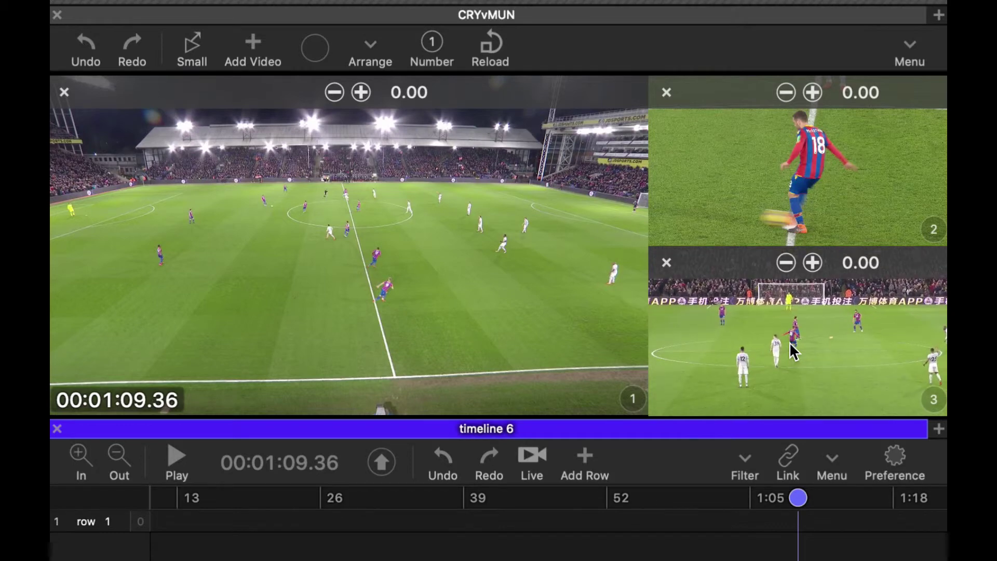
pyautogui.scroll(3, 806, 338)
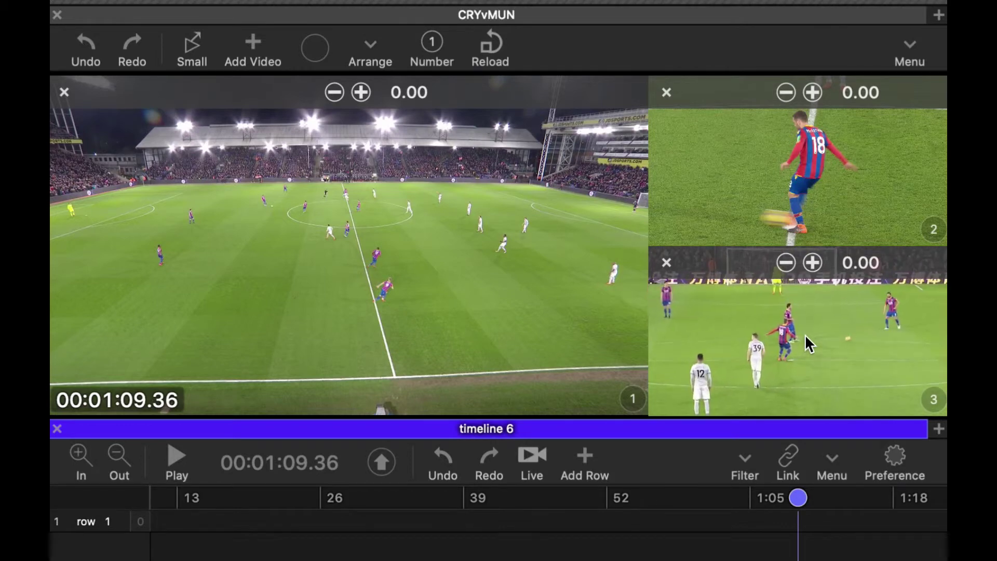
pyautogui.scroll(3, 806, 336)
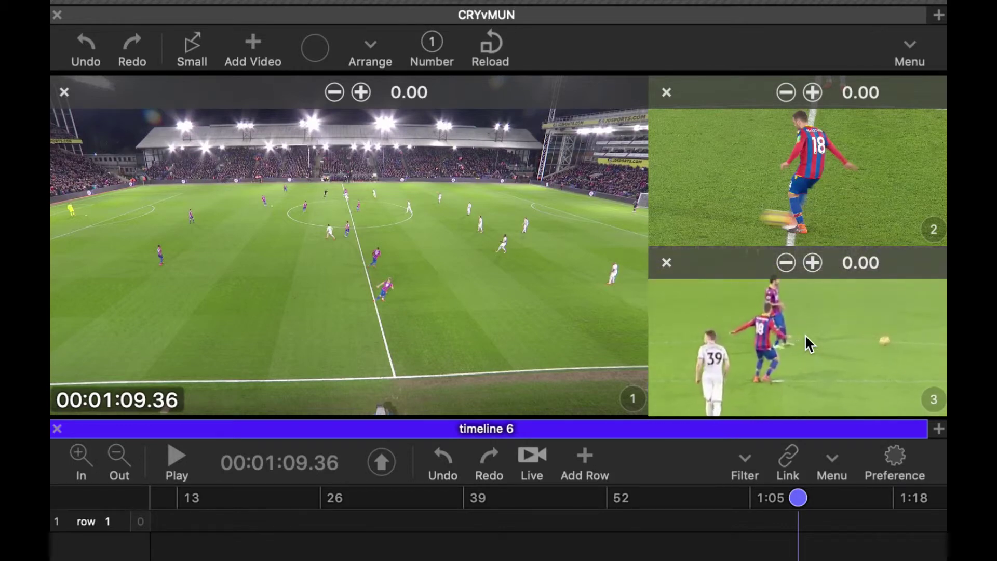
pyautogui.moveTo(779, 340); pyautogui.dragTo(806, 345)
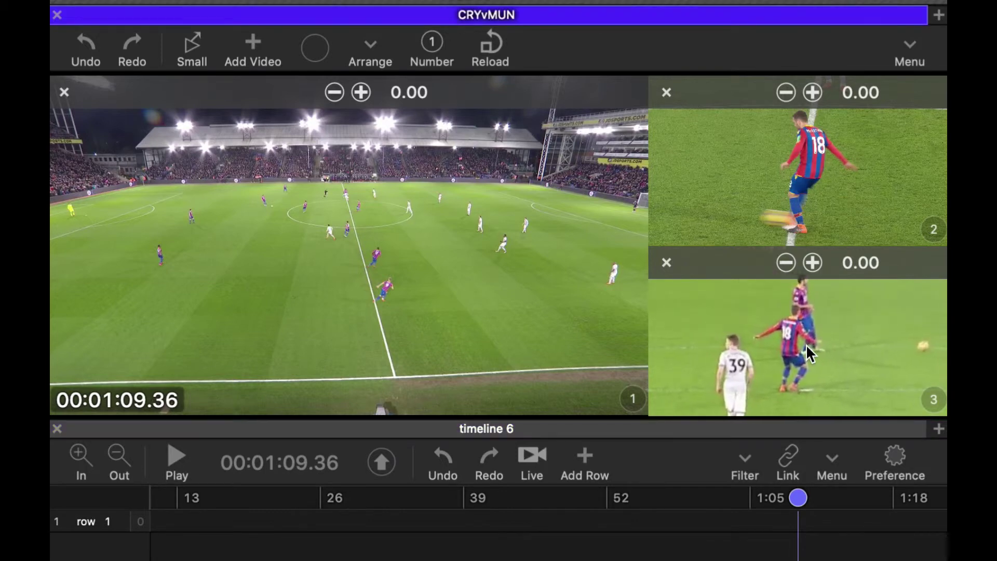
# - Nudge angle 3's offset up to 0.50 so its kick matches angle 2
pyautogui.click(810, 266)
pyautogui.click(806, 267)
pyautogui.click(805, 266)
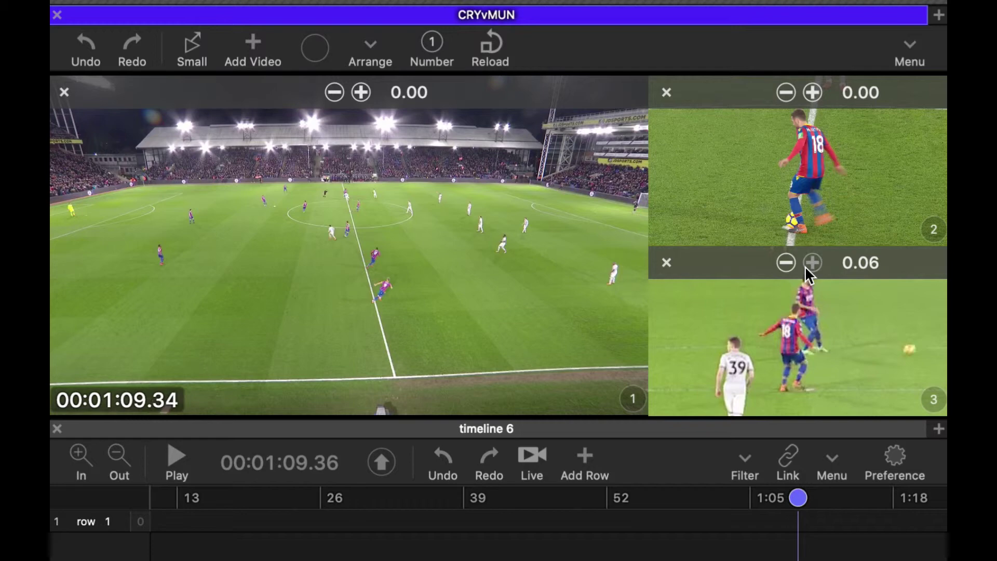
pyautogui.click(805, 266)
pyautogui.click(805, 266)
pyautogui.click(805, 266)
pyautogui.click(805, 266)
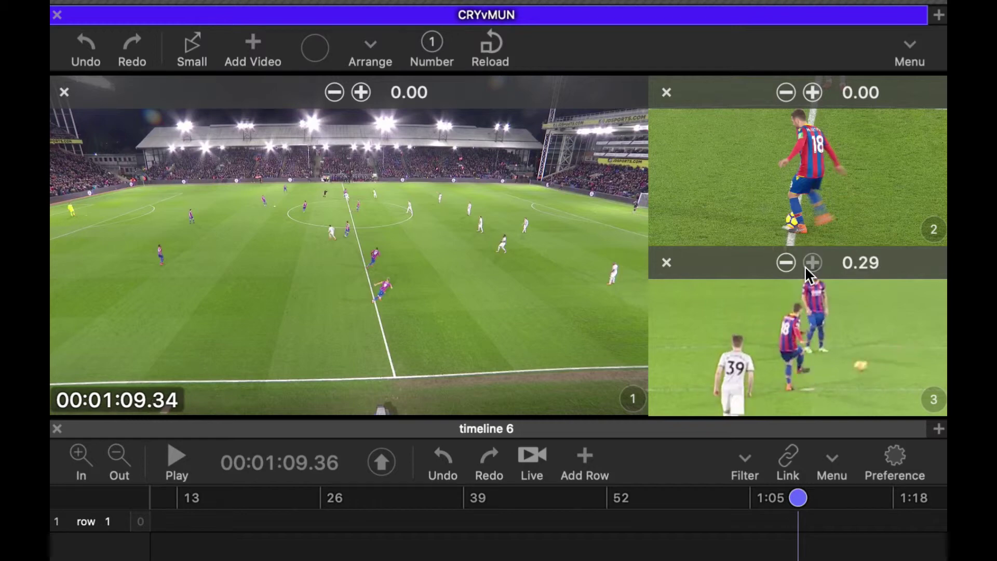
pyautogui.click(806, 266)
pyautogui.click(803, 266)
pyautogui.click(803, 266)
pyautogui.click(803, 266)
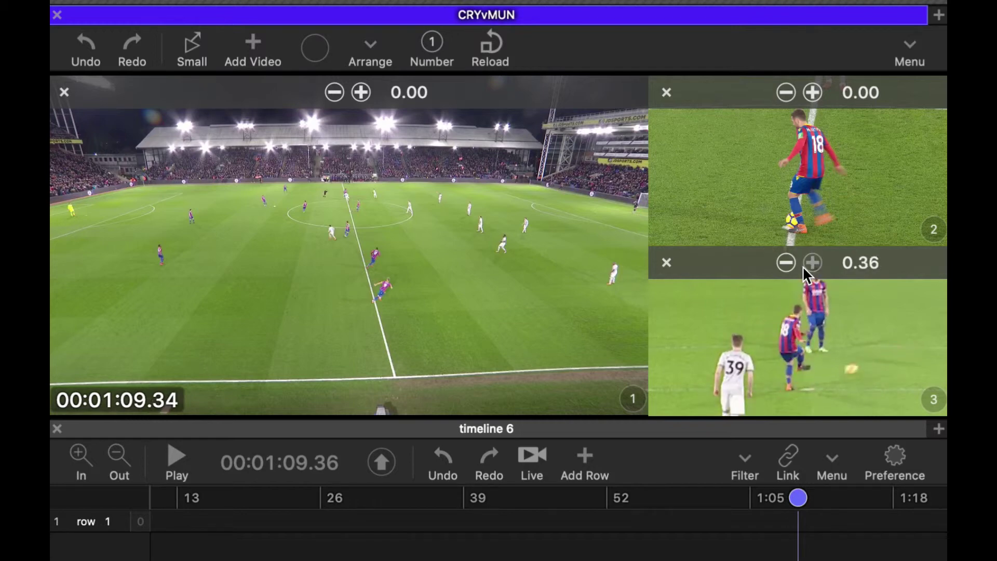
pyautogui.click(803, 265)
pyautogui.click(802, 266)
pyautogui.click(803, 266)
pyautogui.click(802, 266)
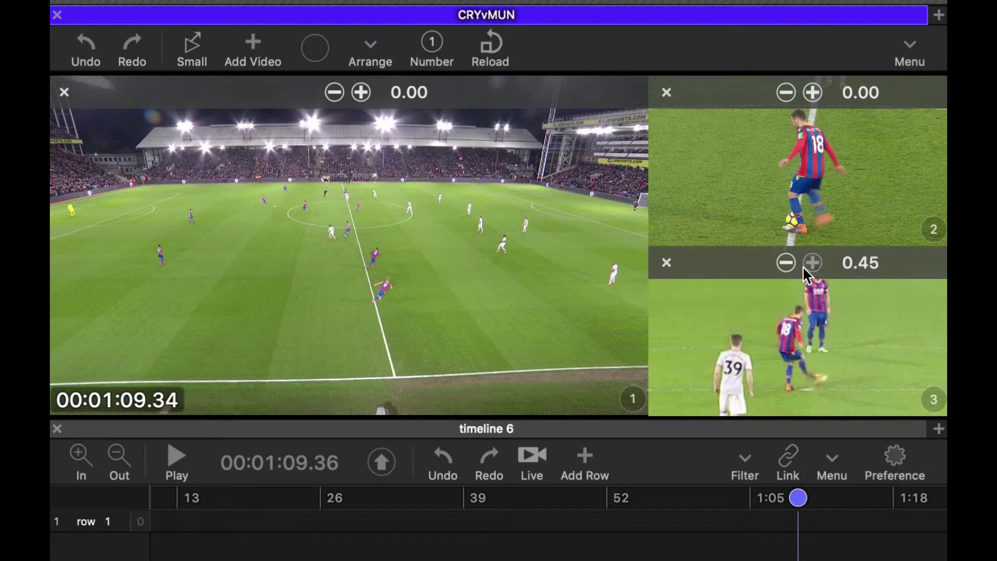
pyautogui.click(802, 266)
pyautogui.click(802, 266)
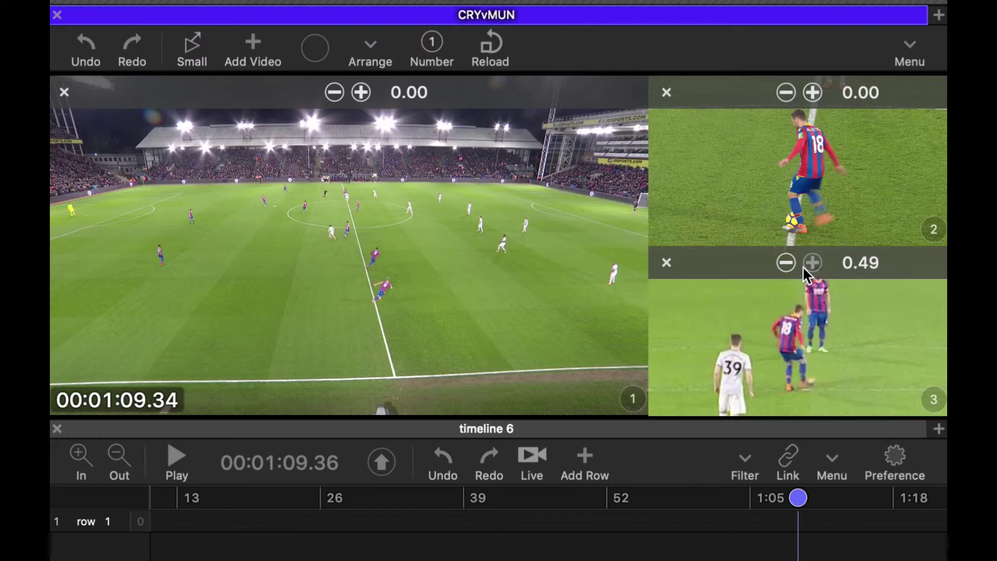
pyautogui.click(802, 266)
# - Zoom into angle 1 and raise its offset to 0.84 to sync its kick
pyautogui.scroll(8, 349, 203)
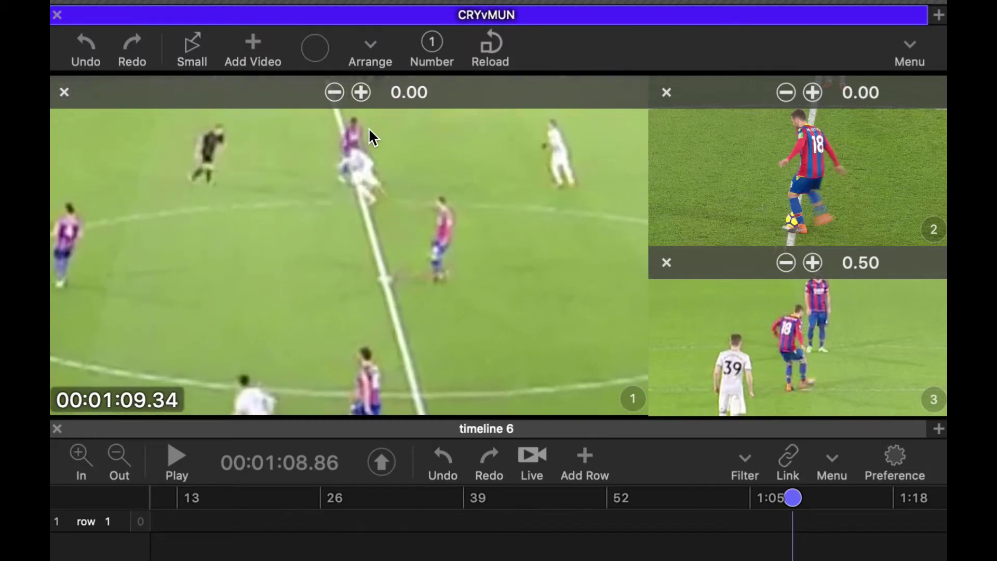
pyautogui.click(361, 92)
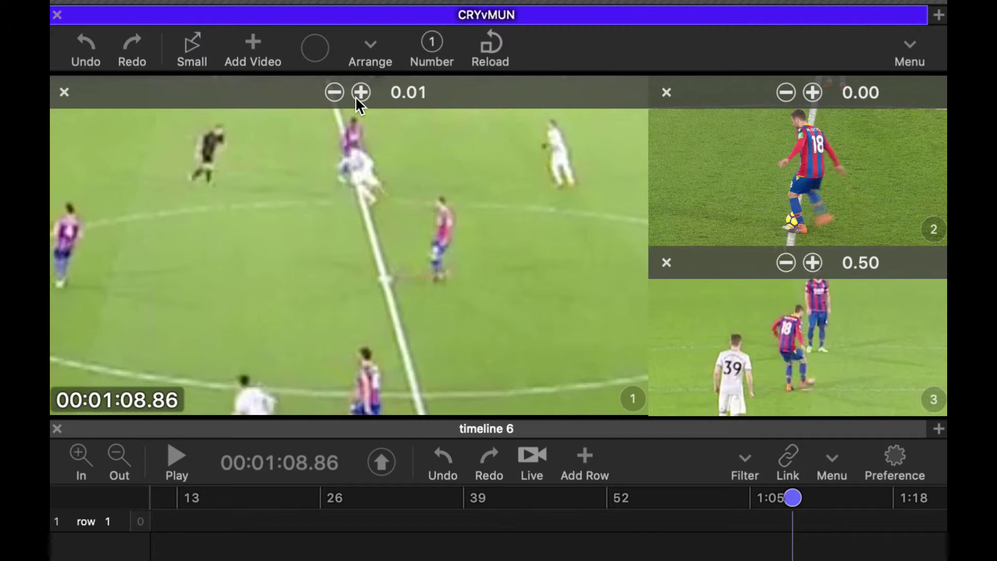
pyautogui.click(361, 92)
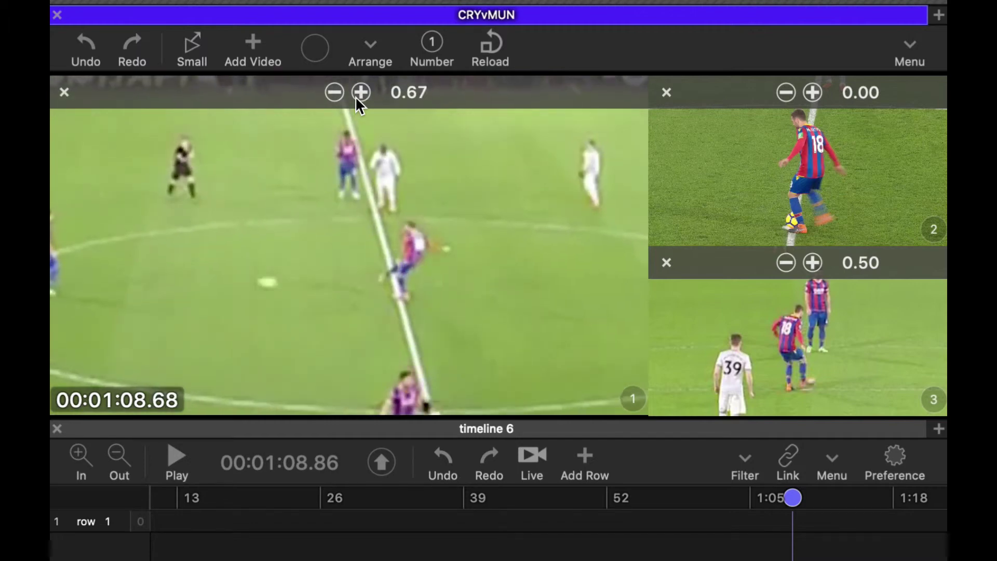
pyautogui.click(357, 96)
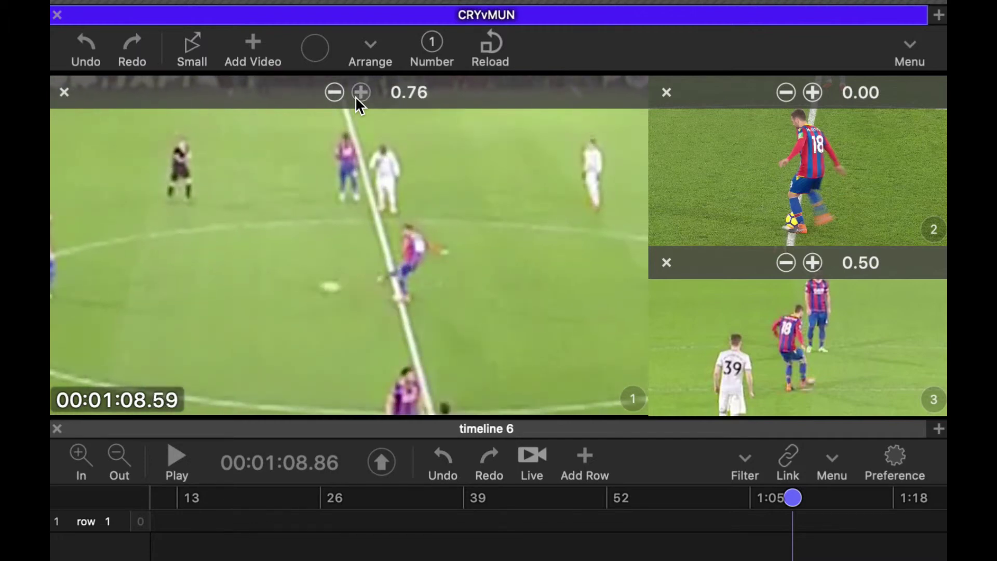
pyautogui.click(361, 92)
pyautogui.click(361, 92)
pyautogui.click(361, 92)
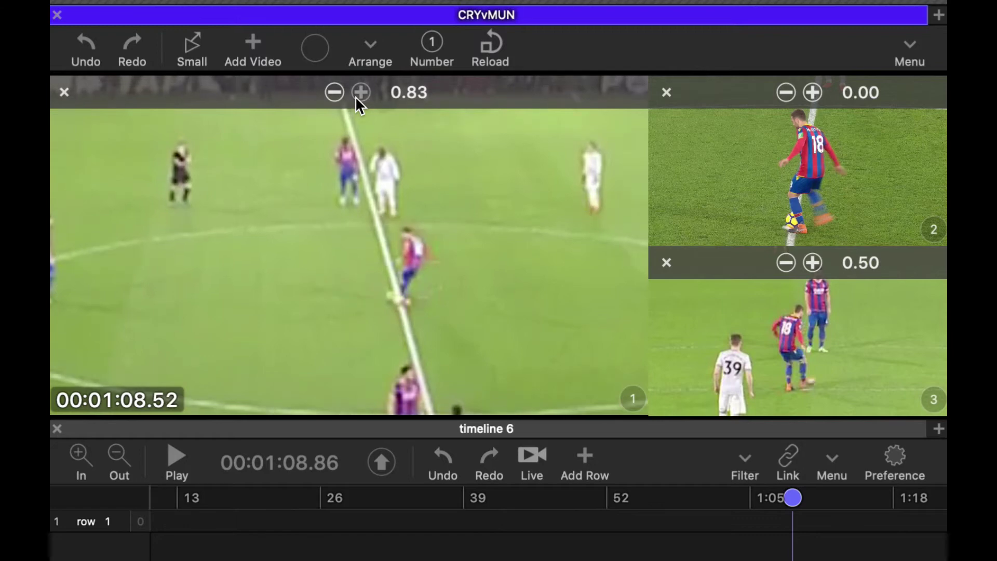
pyautogui.click(357, 98)
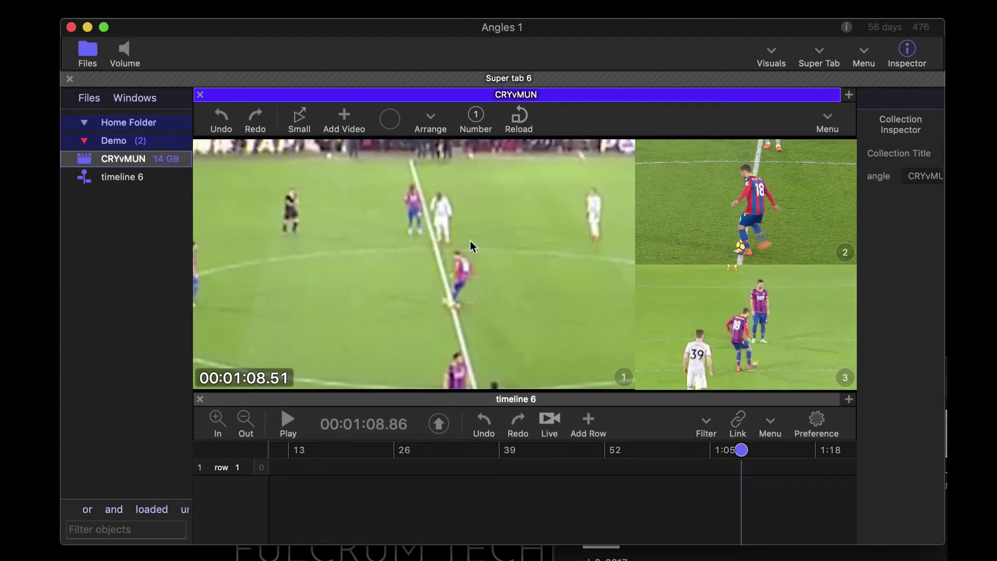
# - Zoom angles 1 and 3 back out and link timeline 6 to the CRYvMUN collection
pyautogui.scroll(-3, 424, 214)
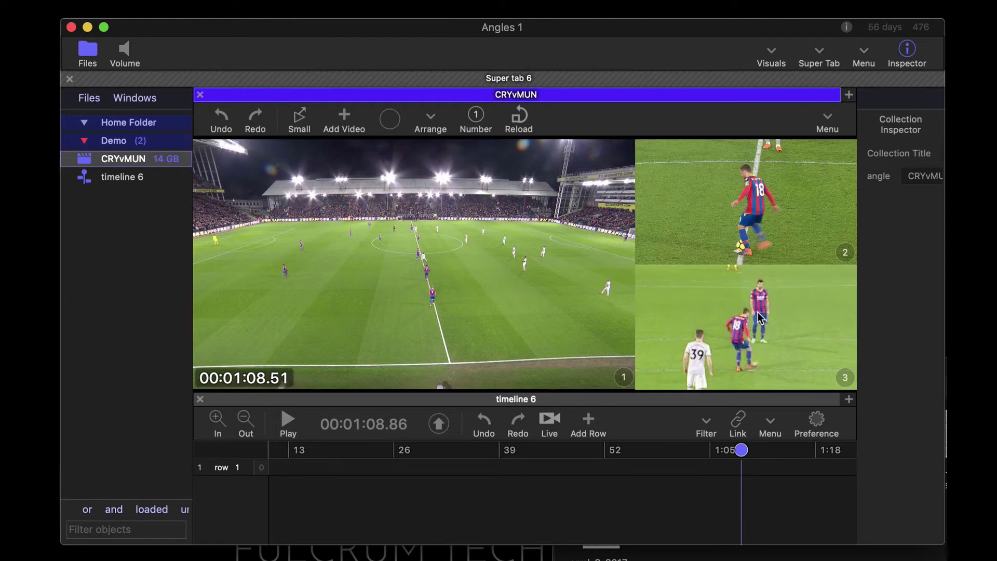
pyautogui.scroll(-3, 759, 311)
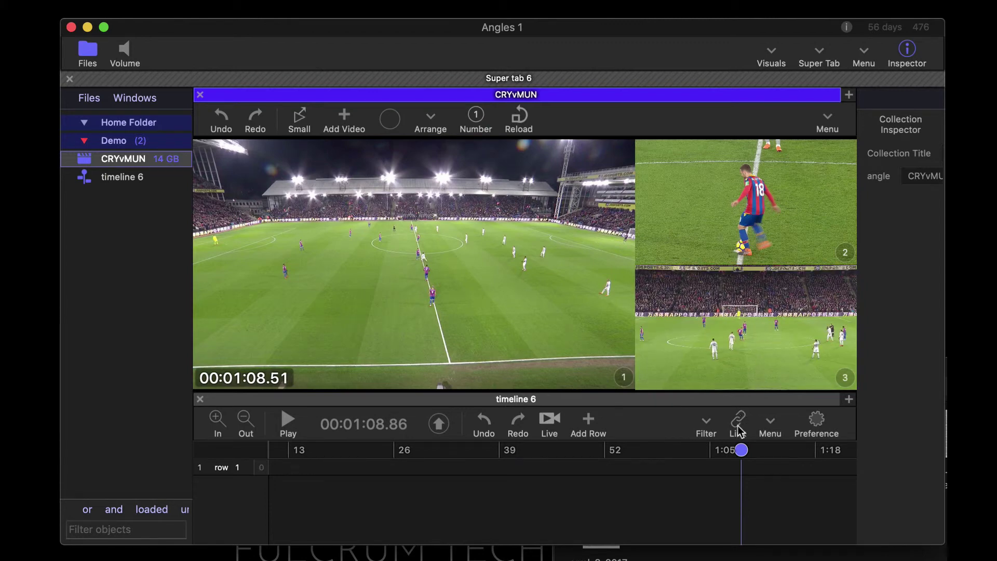
pyautogui.moveTo(739, 419); pyautogui.dragTo(563, 300)
pyautogui.click(528, 404)
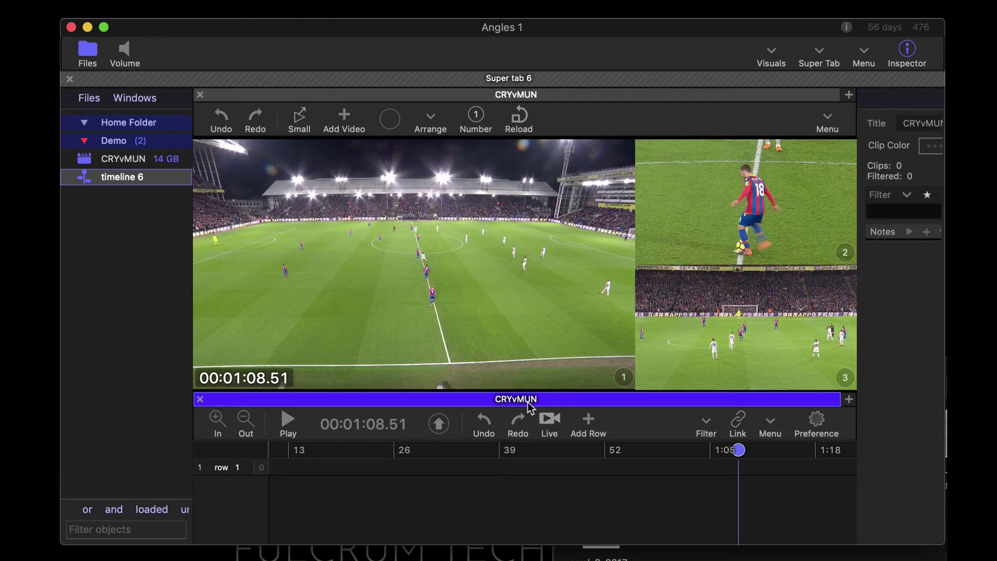
pyautogui.click(445, 228)
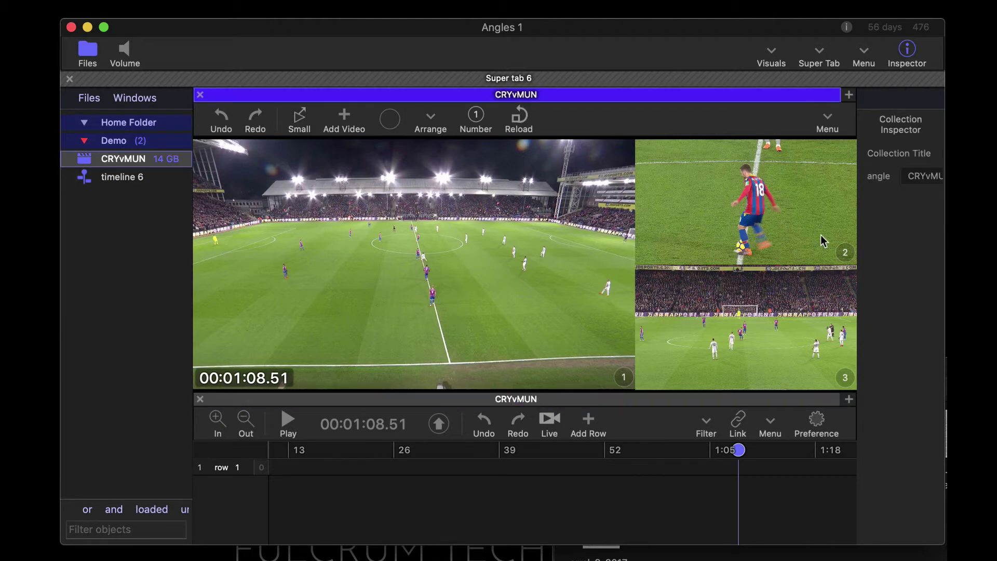
# - Widen the Collection Inspector and retitle the angle to CRYvMUN-BC
pyautogui.moveTo(857, 230); pyautogui.dragTo(776, 223)
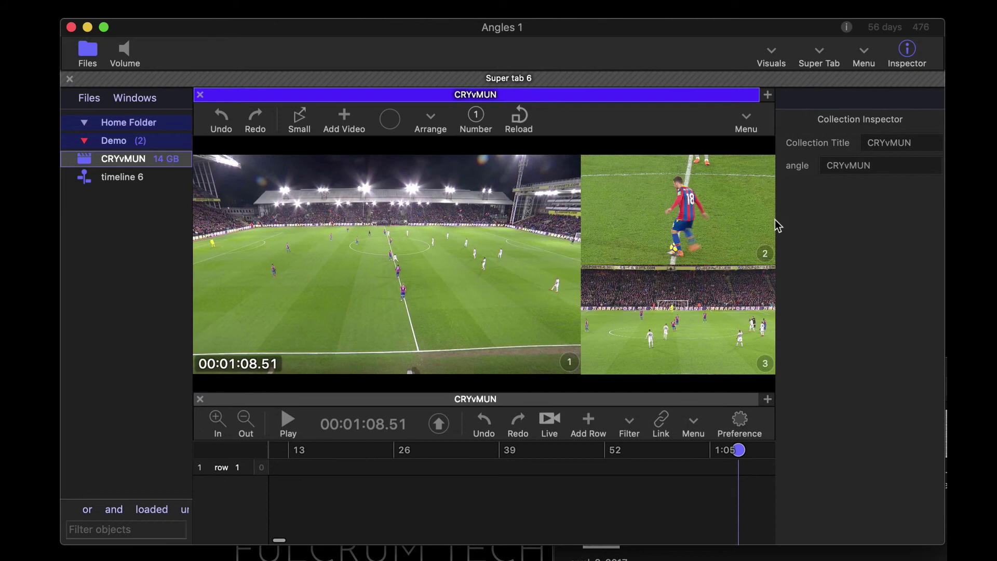
pyautogui.click(881, 167)
pyautogui.write('-HB')
pyautogui.press('BackSpace')
pyautogui.press('BackSpace')
pyautogui.write('BC')
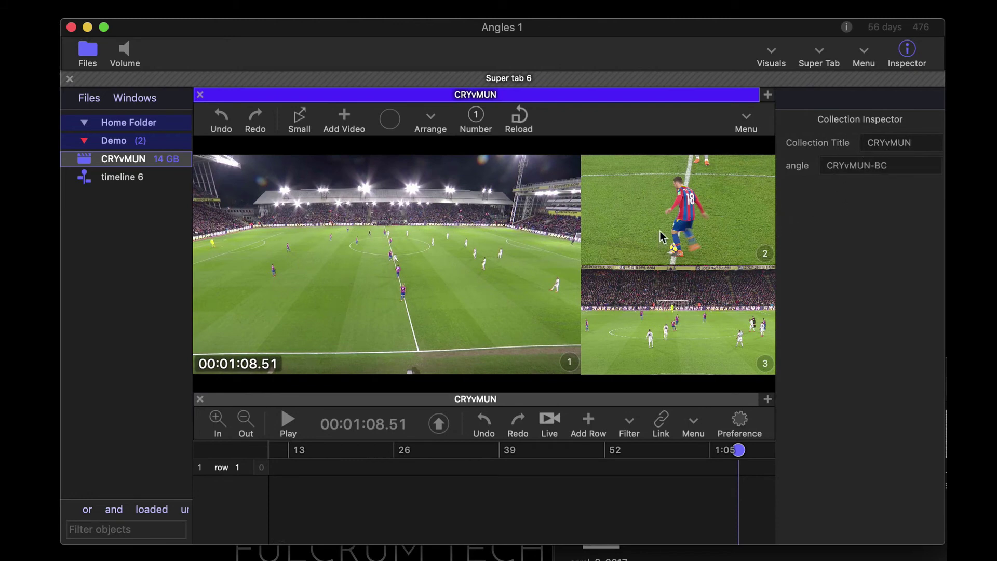